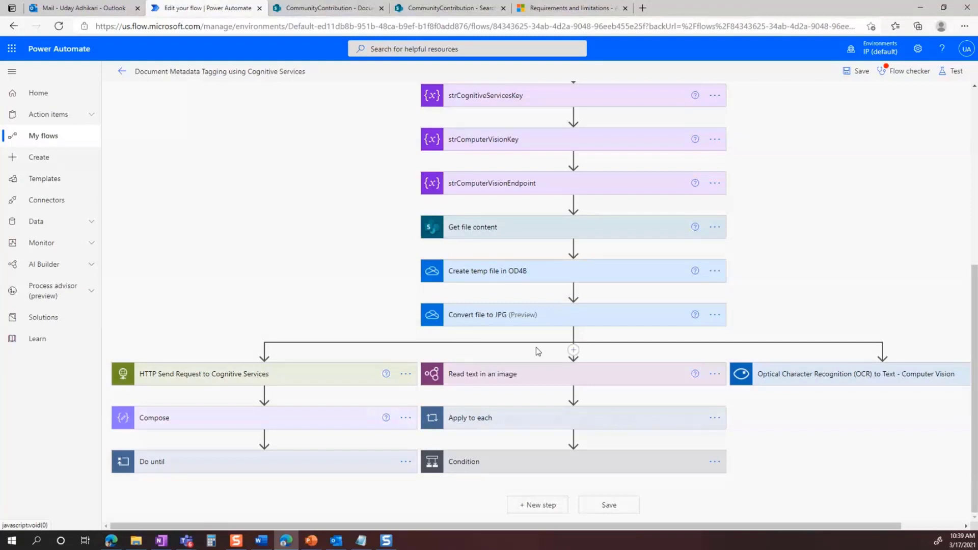
Expand the Read text in an image step and the Apply to each loop to review their steps
click(496, 378)
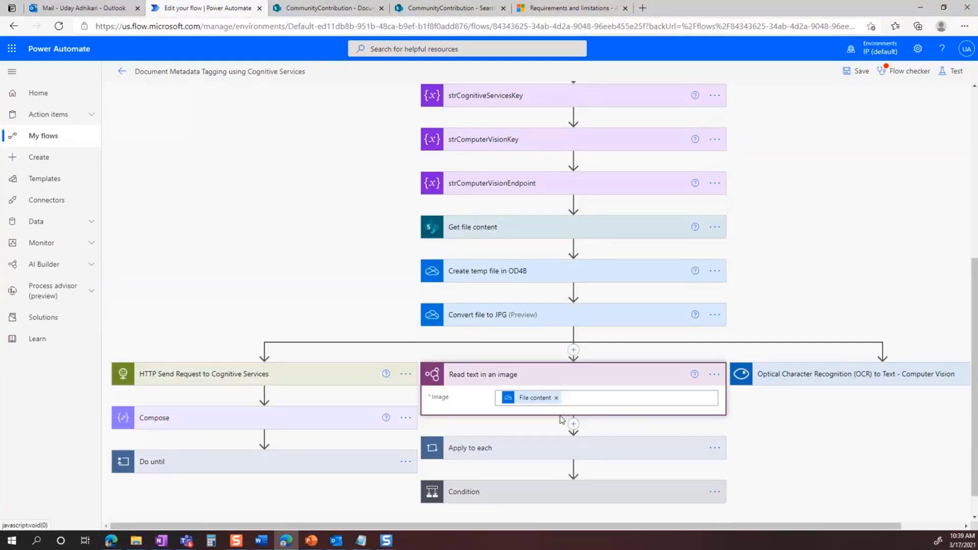
scroll(596, 439, down, 1)
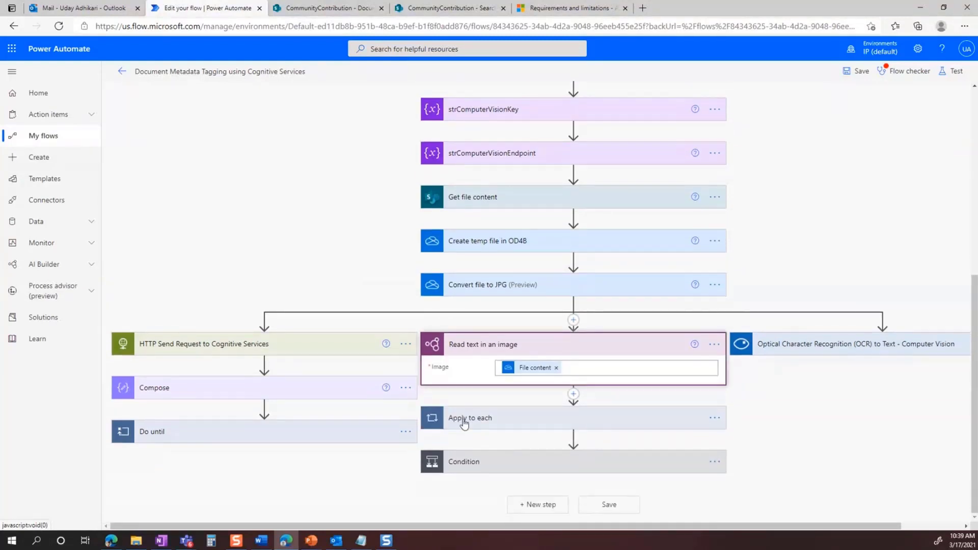
click(491, 418)
scroll(621, 422, down, 1)
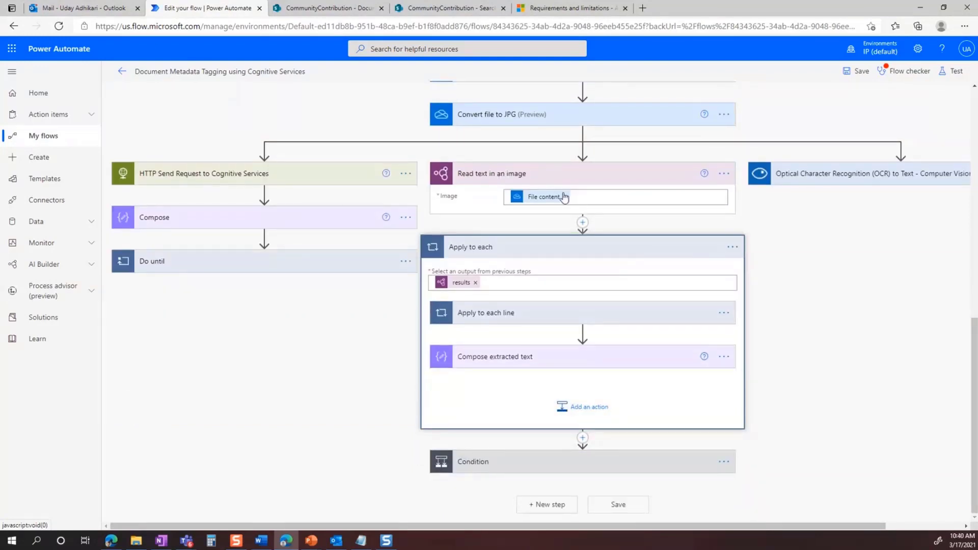
Show the options menu of the 'When a file is created or modified' trigger
scroll(565, 204, up, 4)
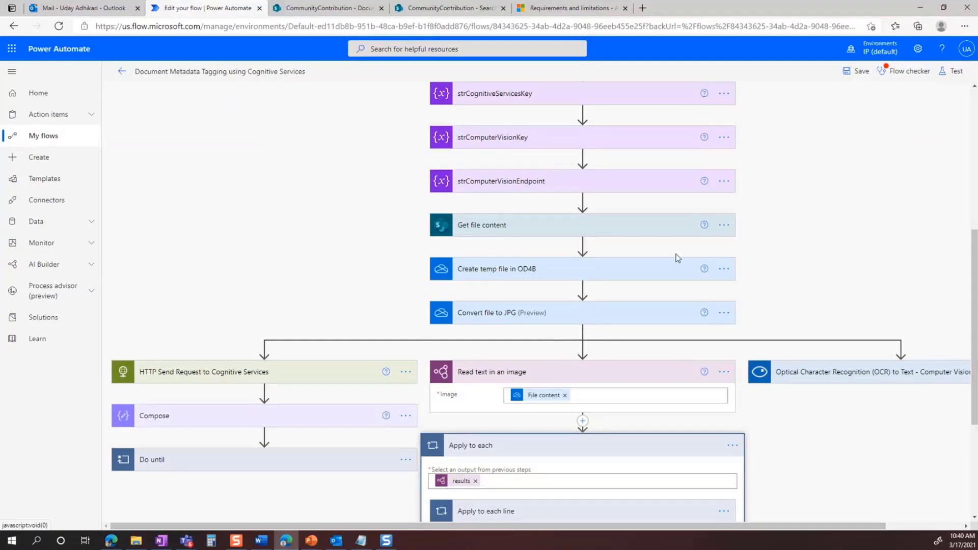
scroll(685, 245, up, 6)
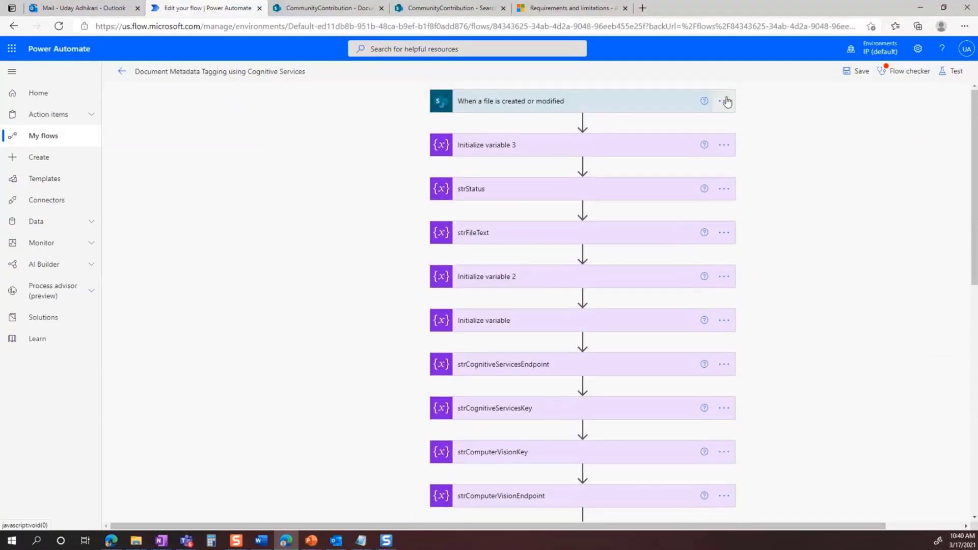
click(724, 101)
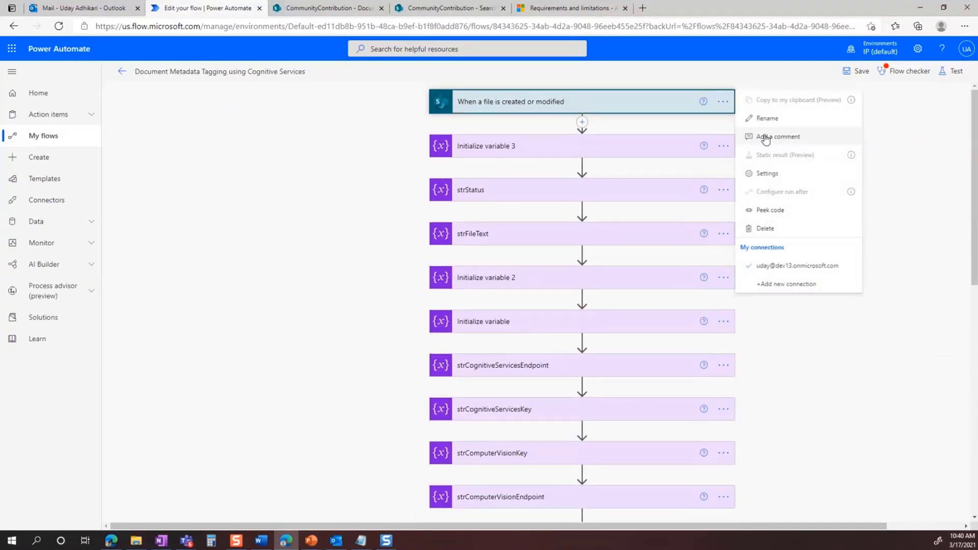
click(767, 174)
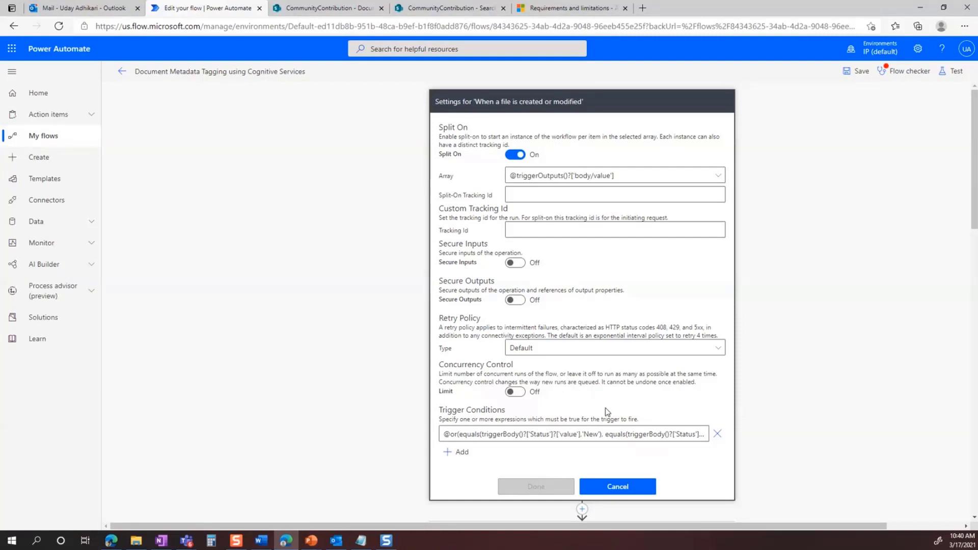
scroll(595, 407, down, 4)
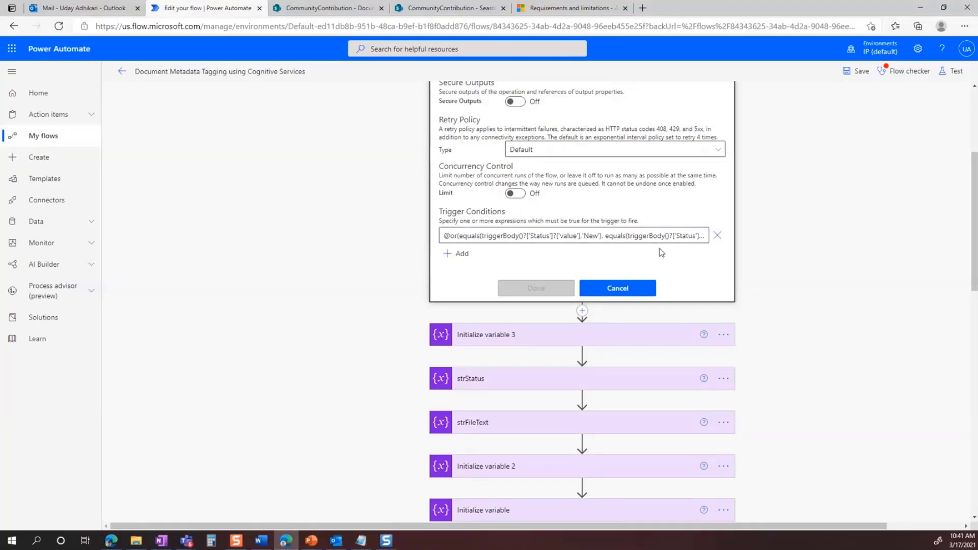
click(640, 288)
Expand the 'Apply to each line' loop that appends each line to strFileText
scroll(256, 381, down, 4)
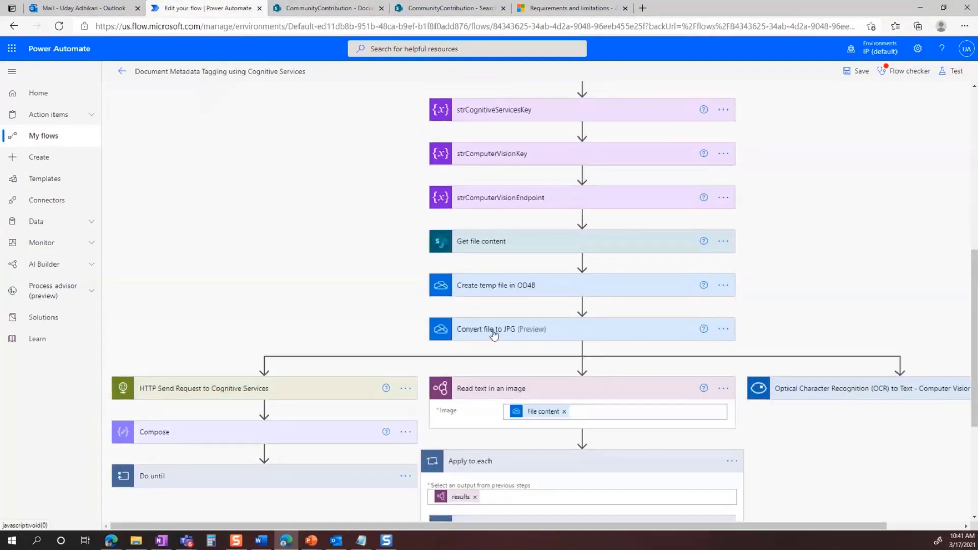
scroll(493, 334, down, 1)
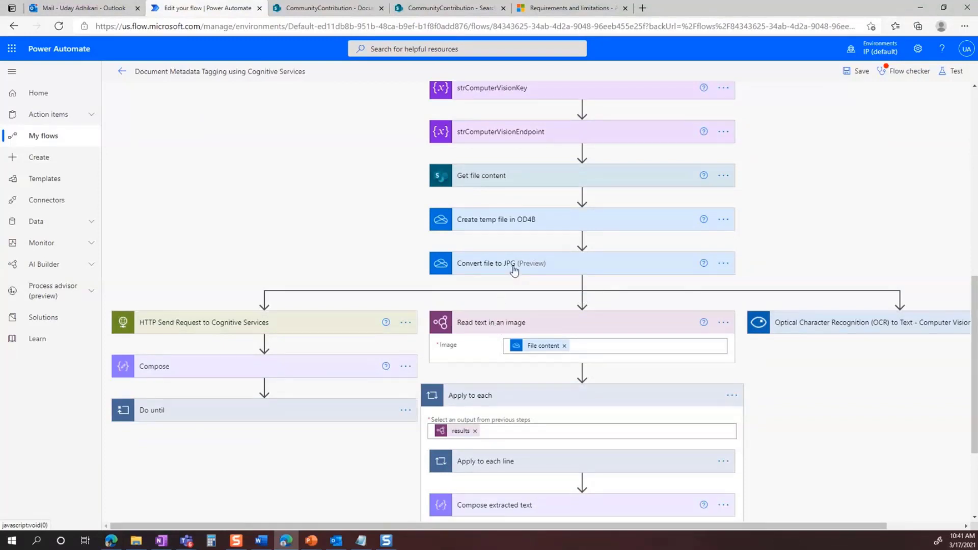
scroll(530, 329, down, 2)
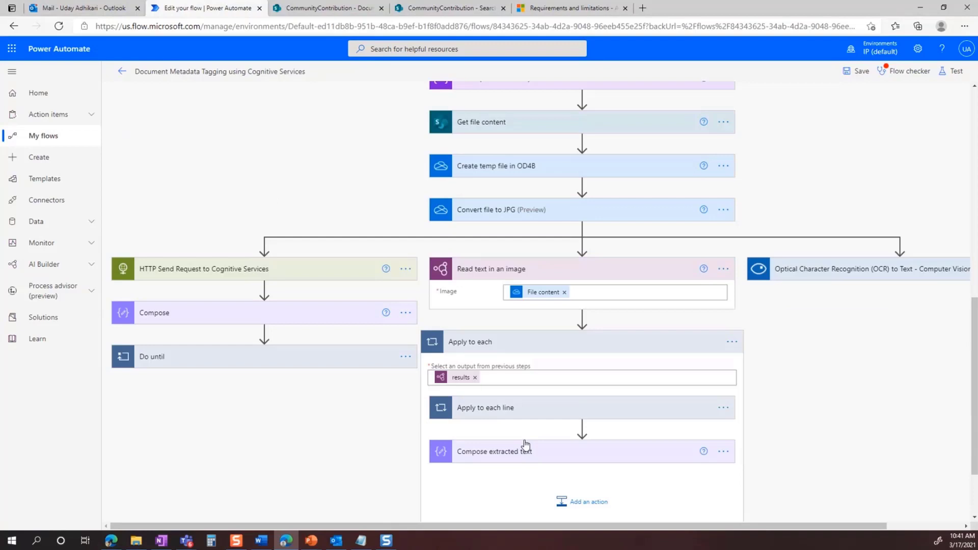
click(475, 329)
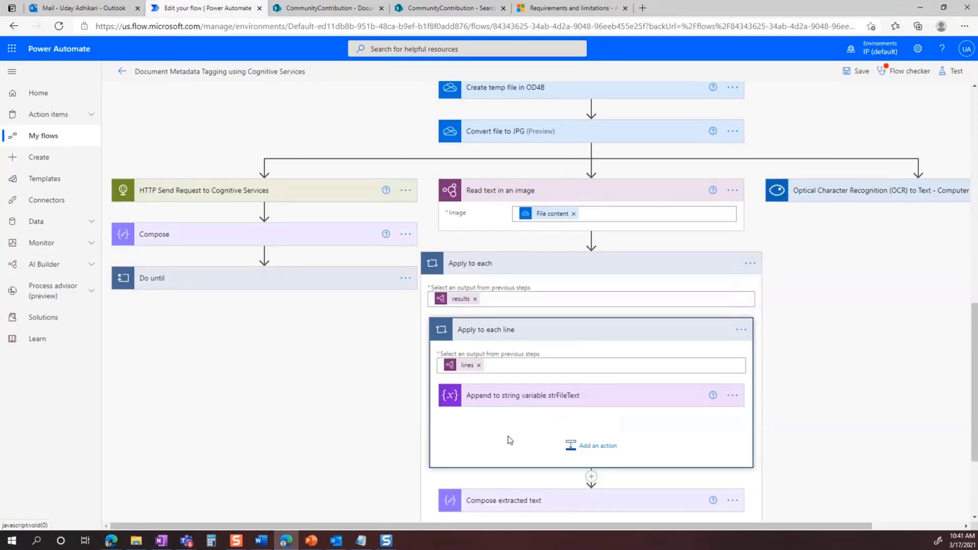
Leave the flow editor and open the successful Mar 17, 09:38 AM run from the run history
click(121, 71)
click(539, 109)
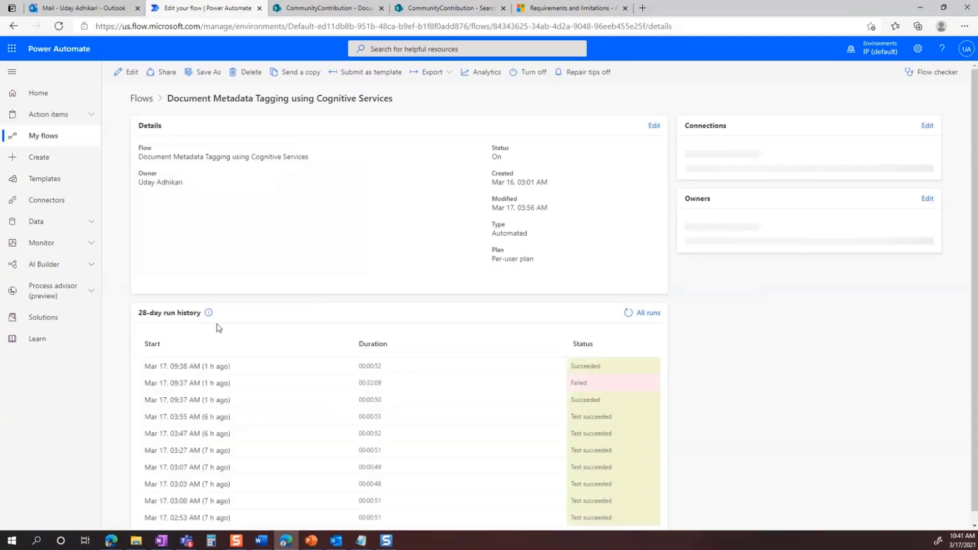
click(193, 367)
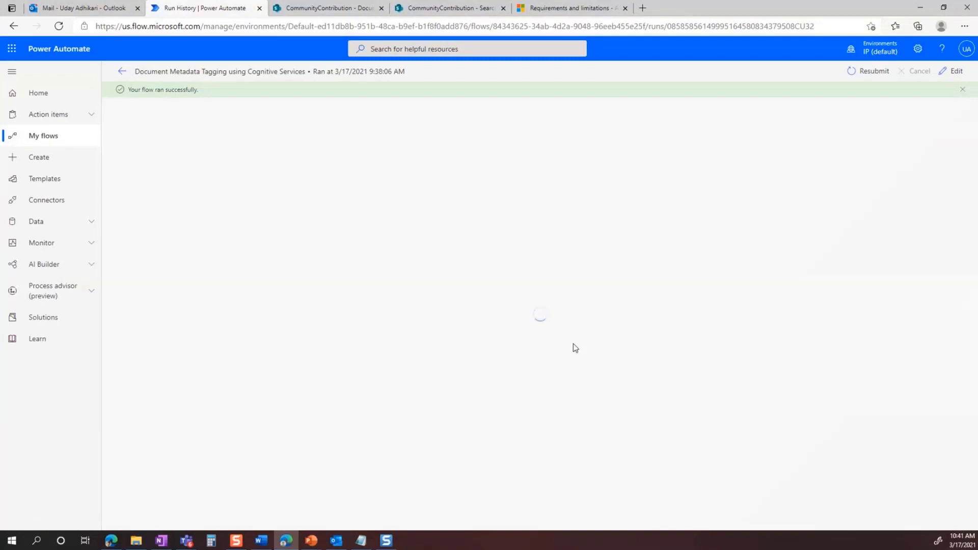
scroll(562, 354, down, 5)
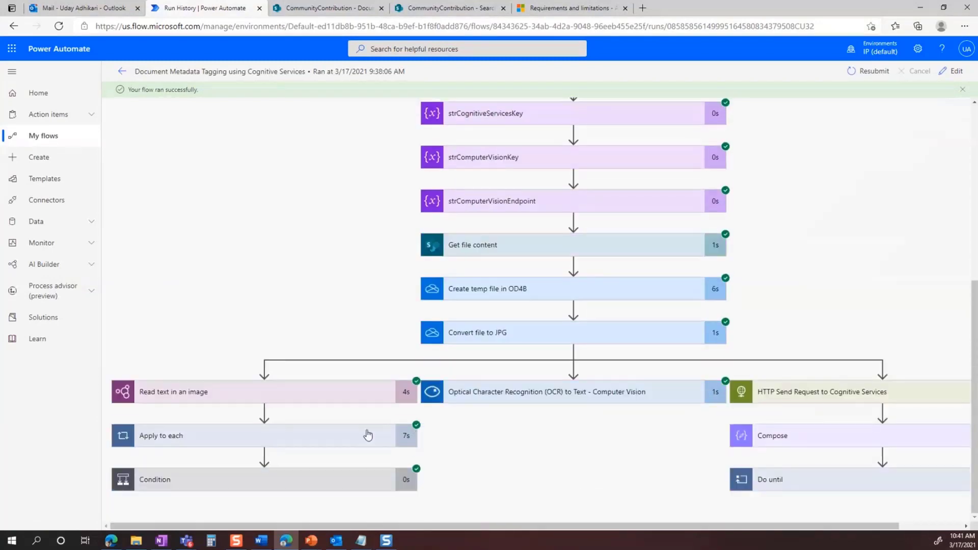
Show the Document Categorization library, then the Search Keywords Mapping list with Warranty and Insurance keywords
click(326, 7)
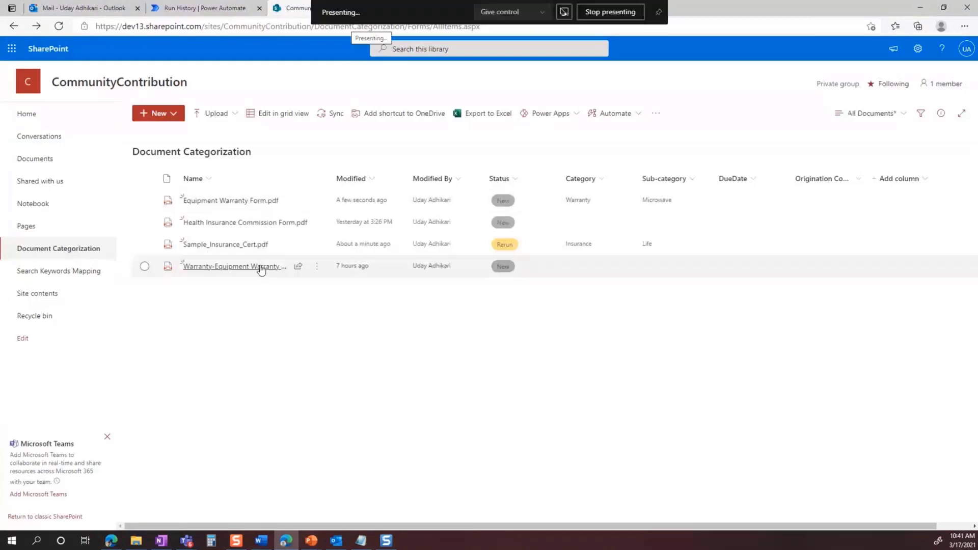
click(659, 14)
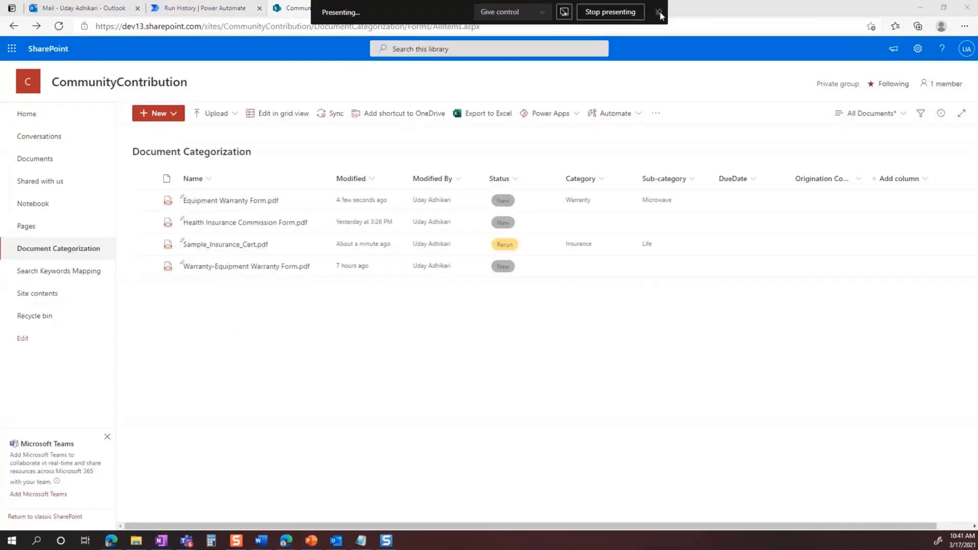
click(698, 15)
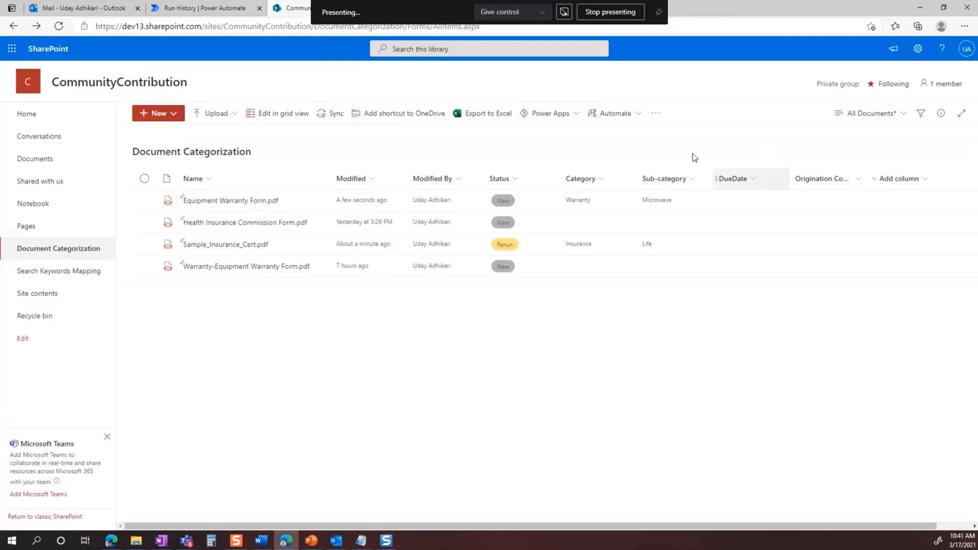
click(387, 7)
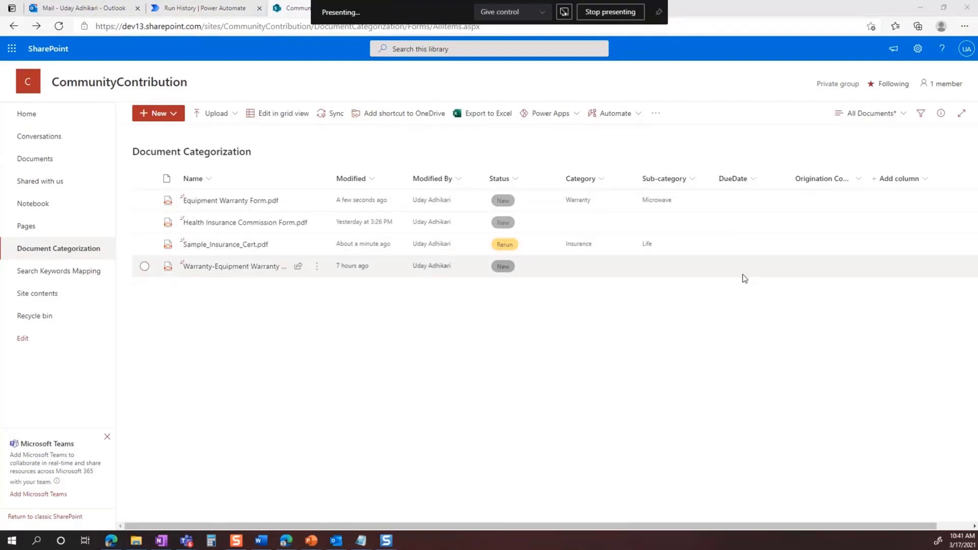
click(446, 9)
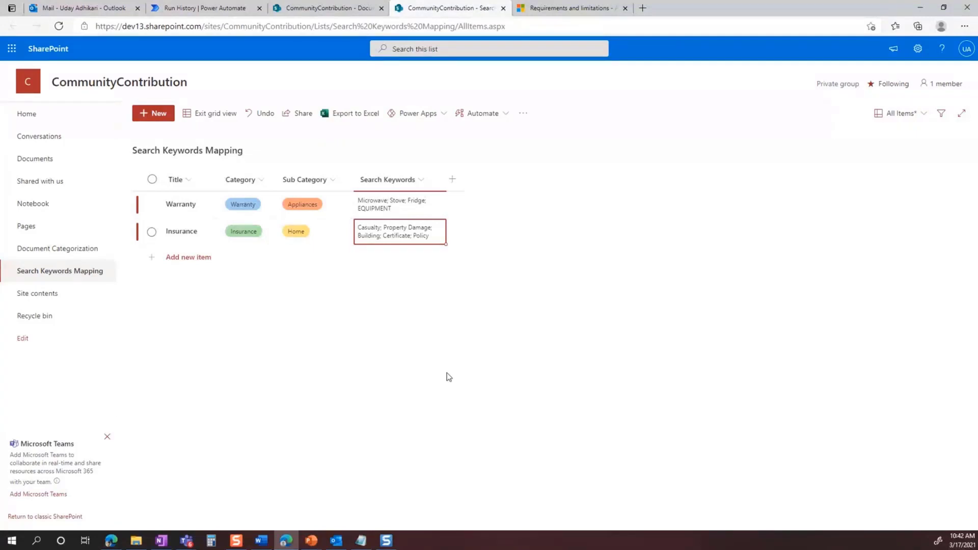
Back in the 9:38 AM run, expand the Condition step to show its false result and branches
click(209, 13)
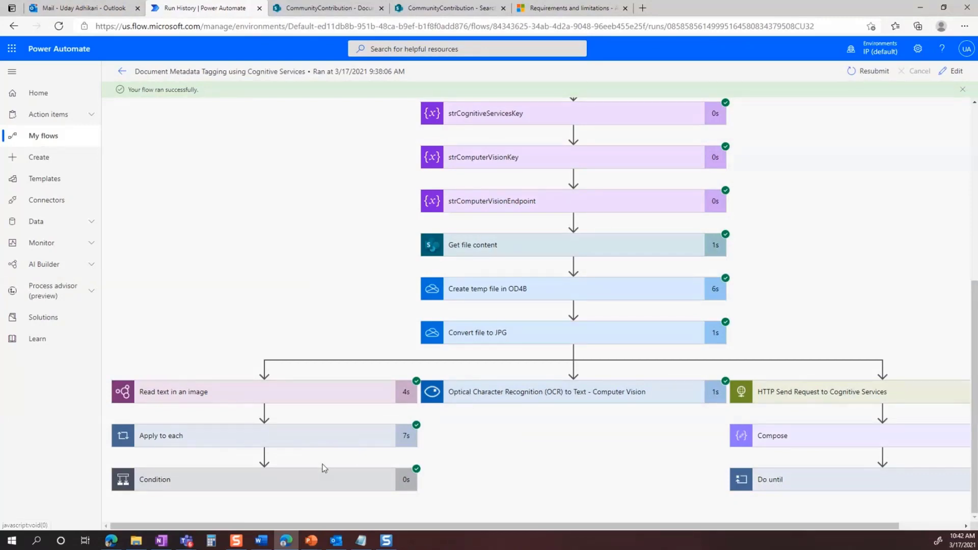
click(157, 482)
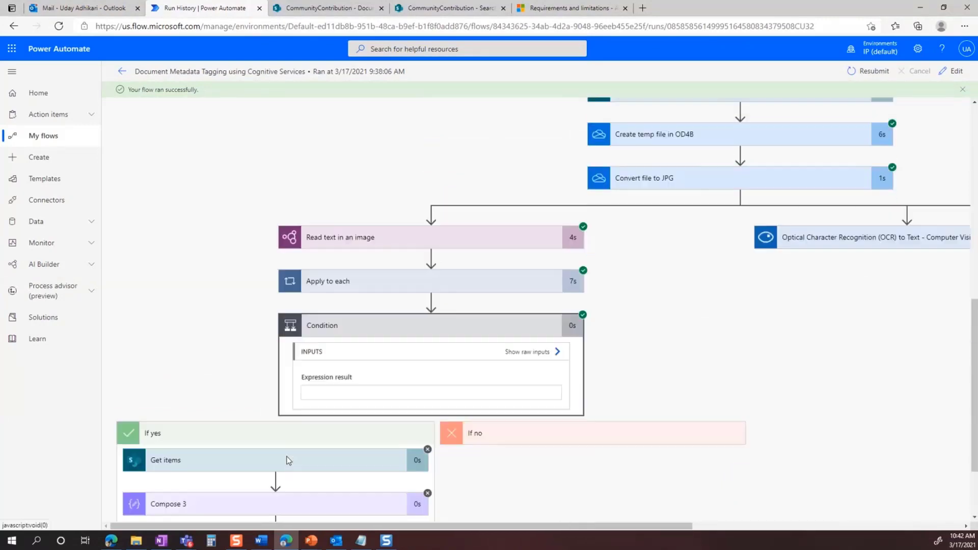
scroll(289, 460, down, 2)
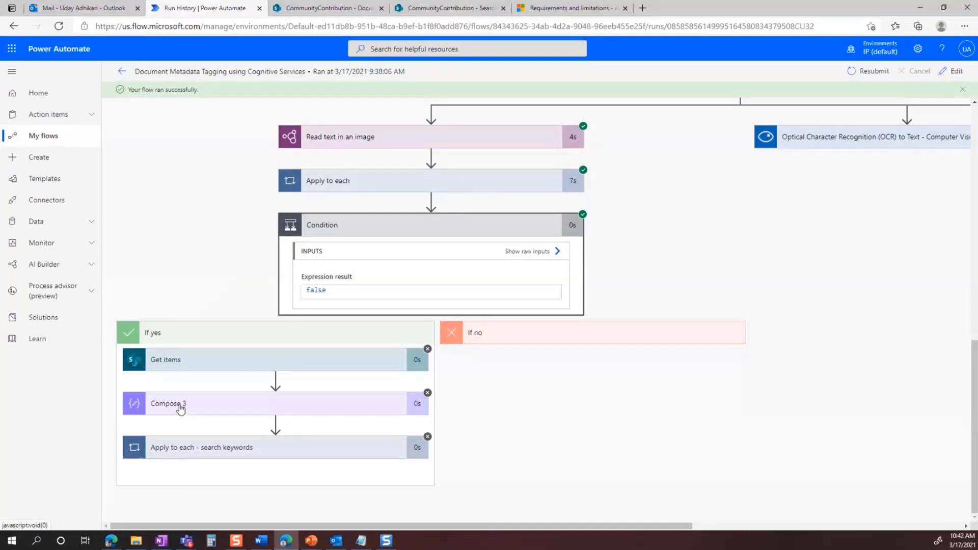
scroll(679, 392, up, 3)
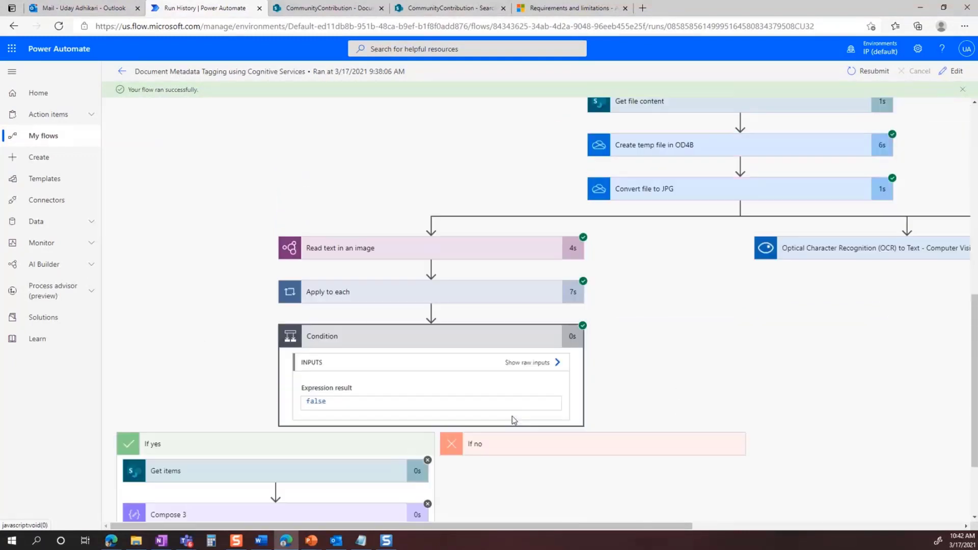
scroll(513, 420, down, 3)
scroll(820, 245, up, 5)
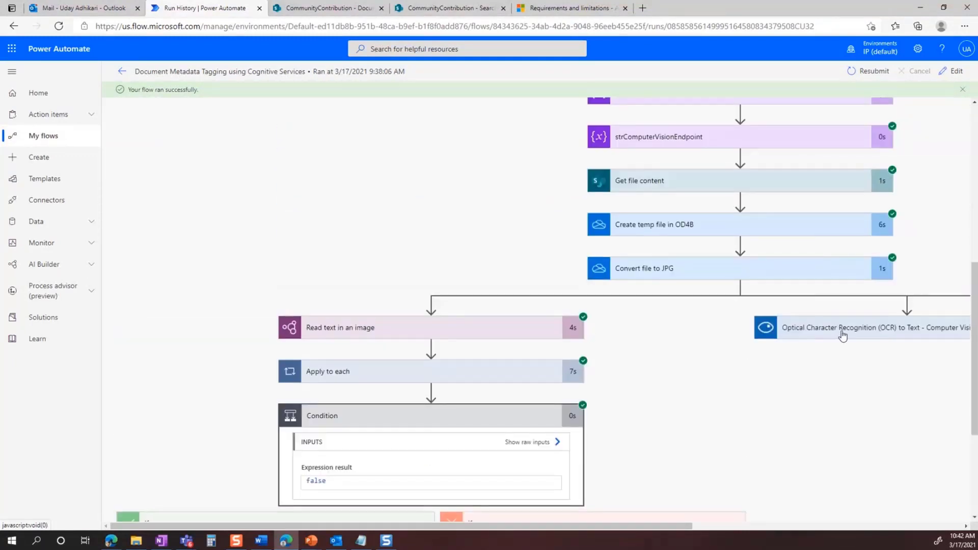
Reveal the OCR to Text step's detected warranty text and why Compose 3 was skipped
click(842, 335)
scroll(837, 474, down, 4)
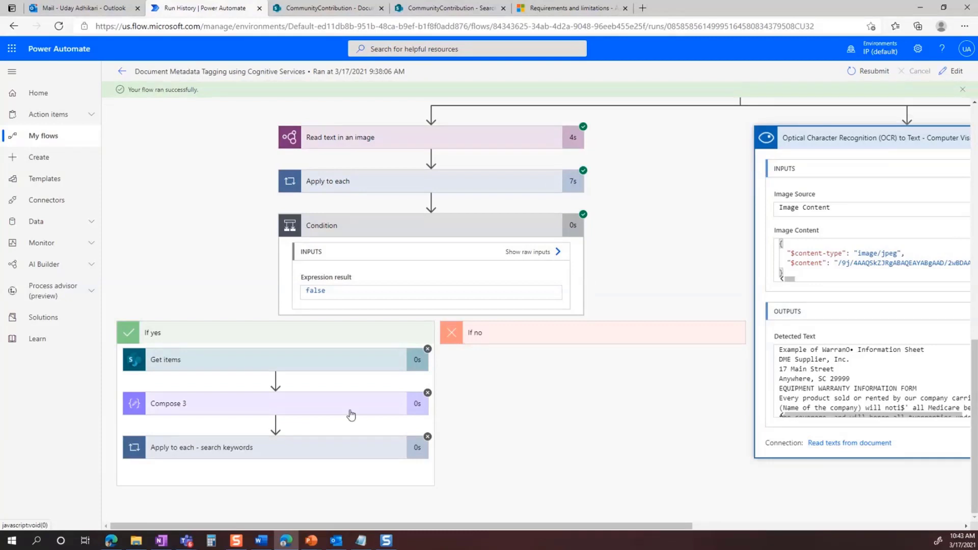
click(187, 404)
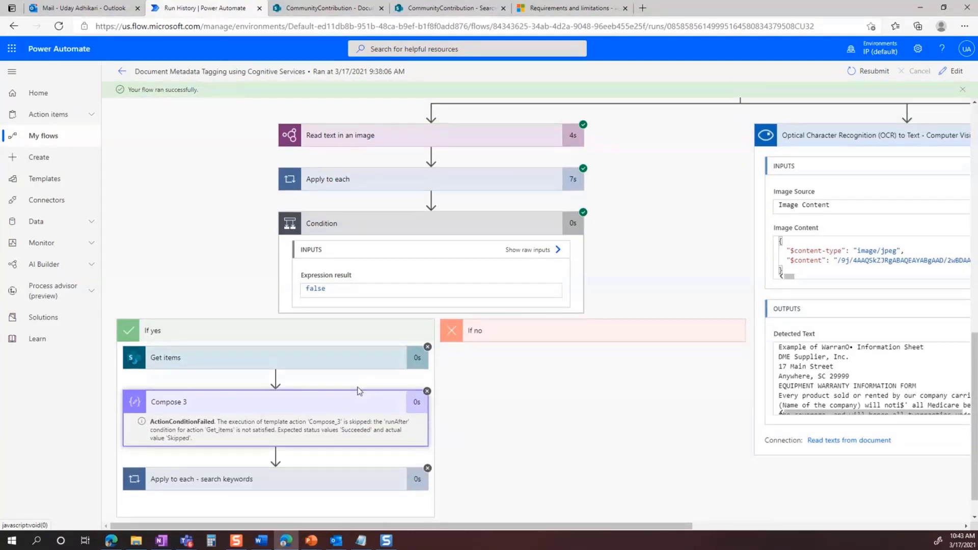
scroll(358, 391, down, 1)
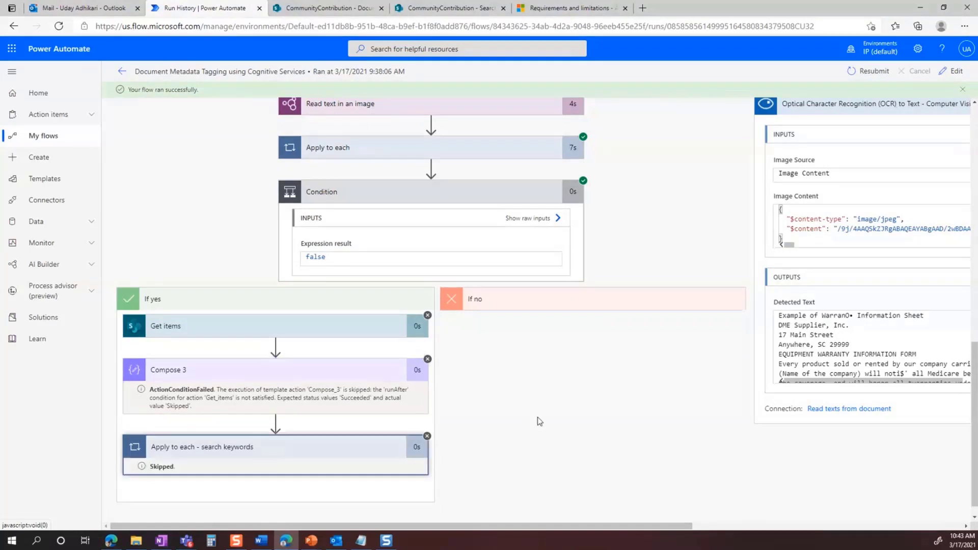
scroll(560, 421, up, 8)
Expand the Do until loop to reveal its inner steps
scroll(620, 416, down, 6)
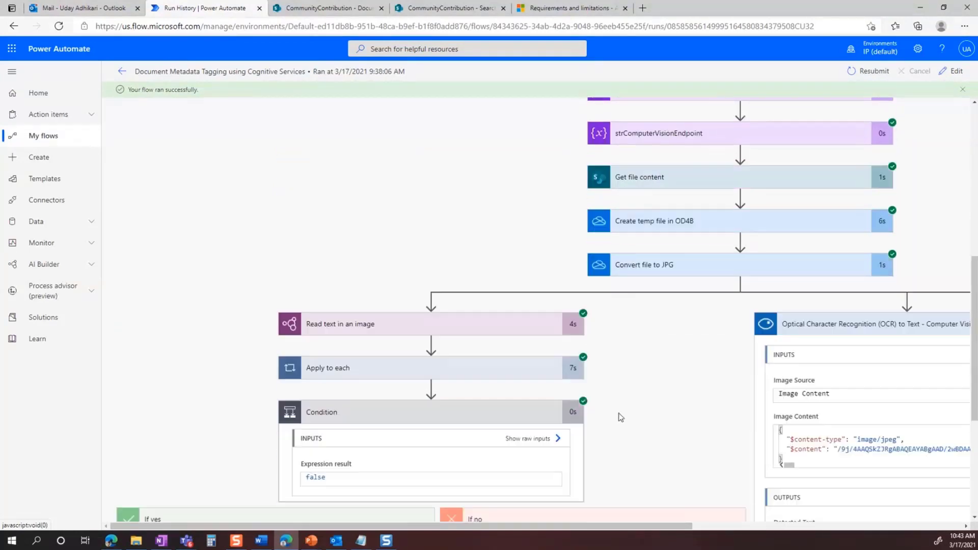
drag(621, 526, 891, 532)
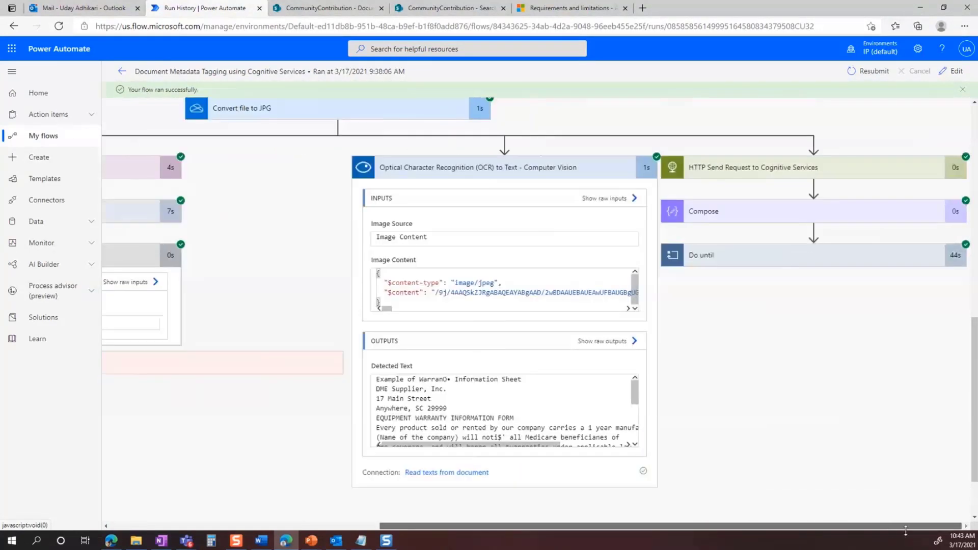
click(713, 257)
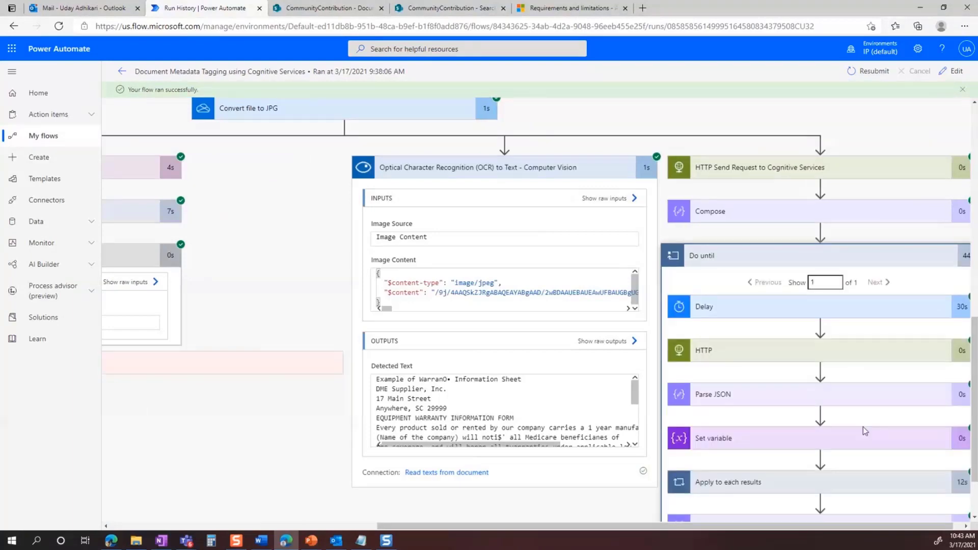
scroll(863, 431, down, 2)
Open Compose 2 and scroll its outputs showing the full extracted warranty document text
click(758, 448)
scroll(794, 398, down, 3)
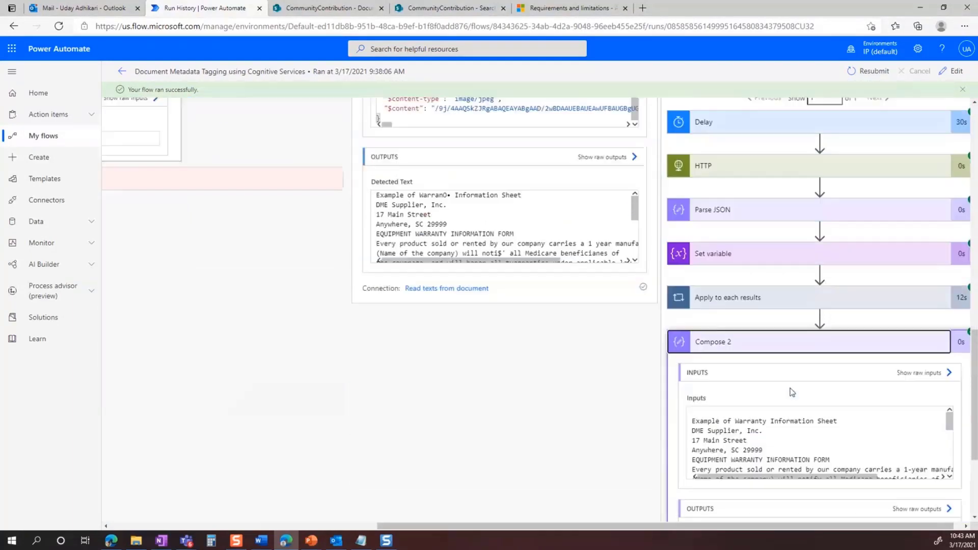
scroll(791, 392, down, 3)
scroll(791, 390, up, 3)
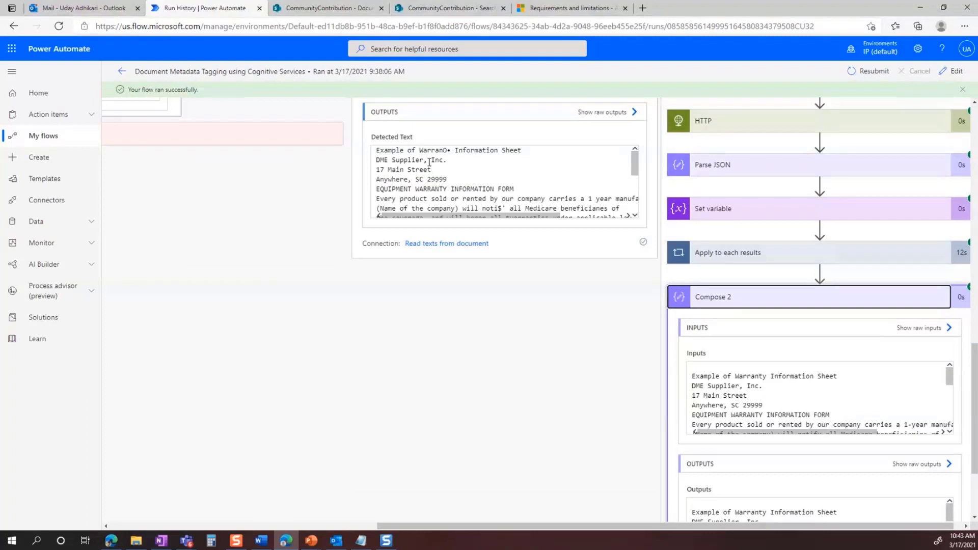
scroll(762, 501, down, 3)
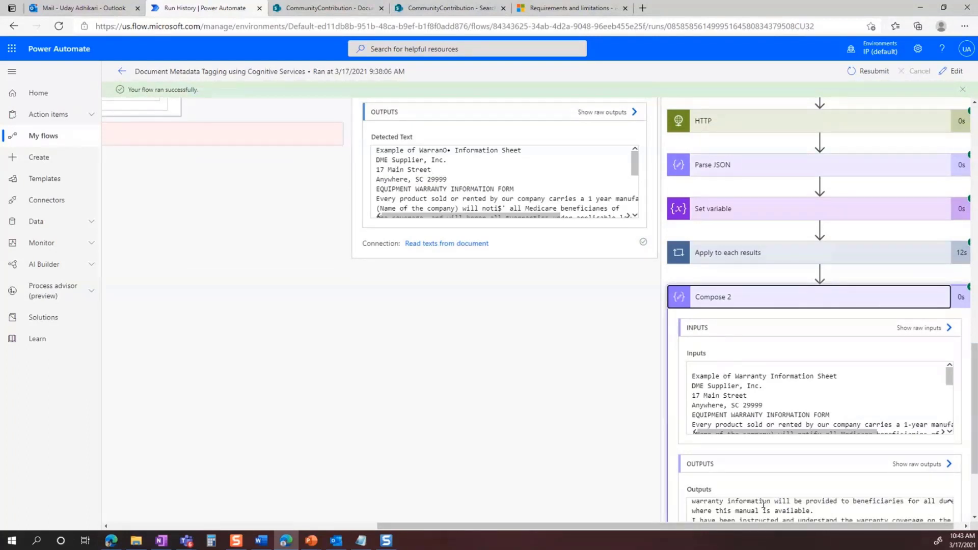
scroll(762, 504, down, 5)
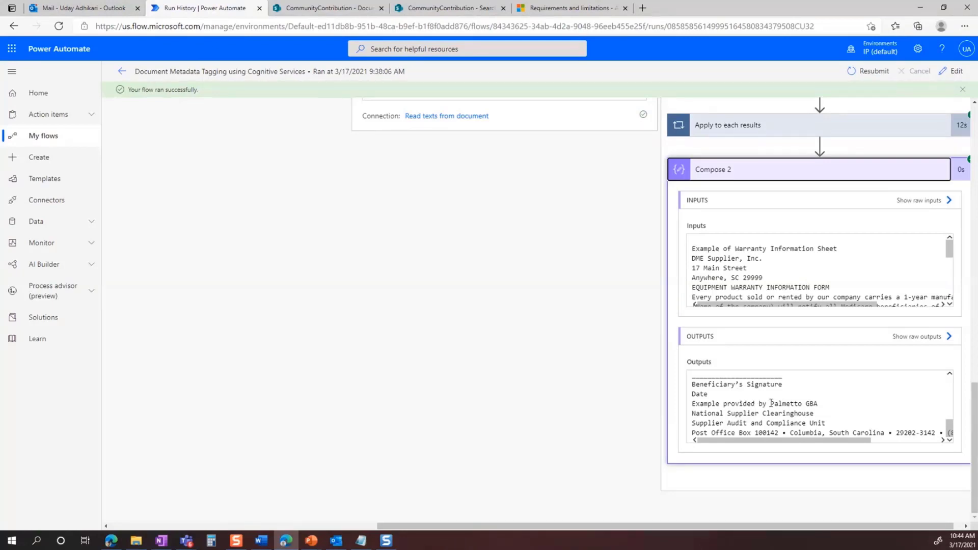
drag(399, 525, 134, 525)
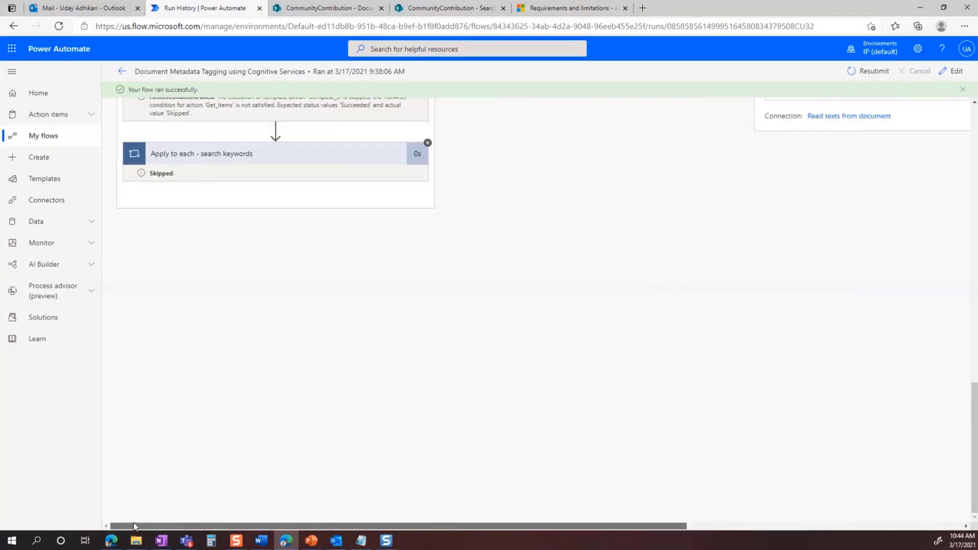
scroll(387, 367, up, 5)
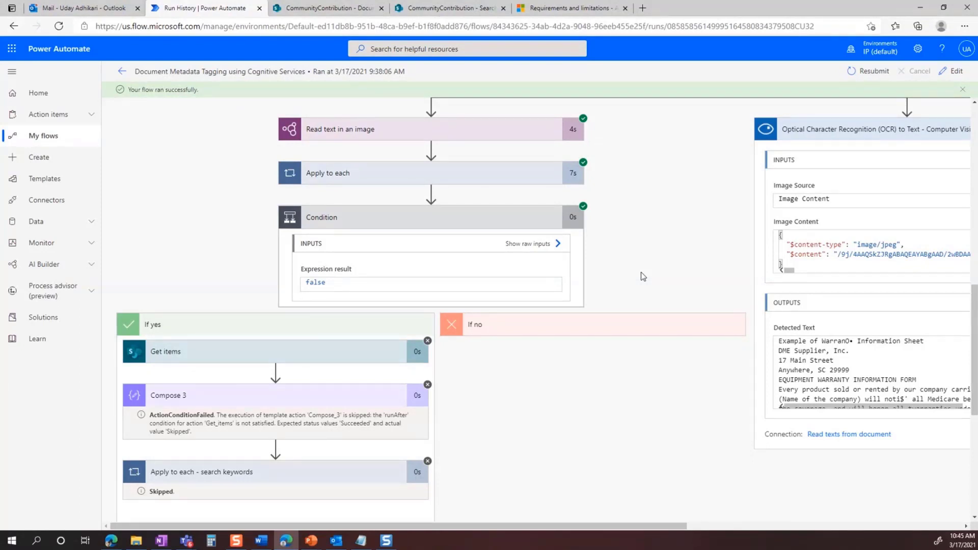
scroll(275, 433, up, 6)
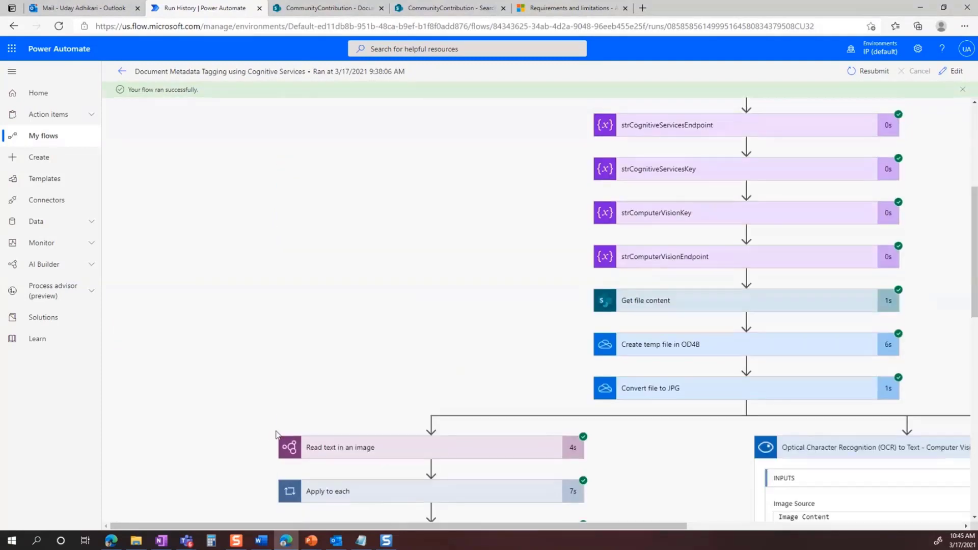
scroll(276, 434, down, 7)
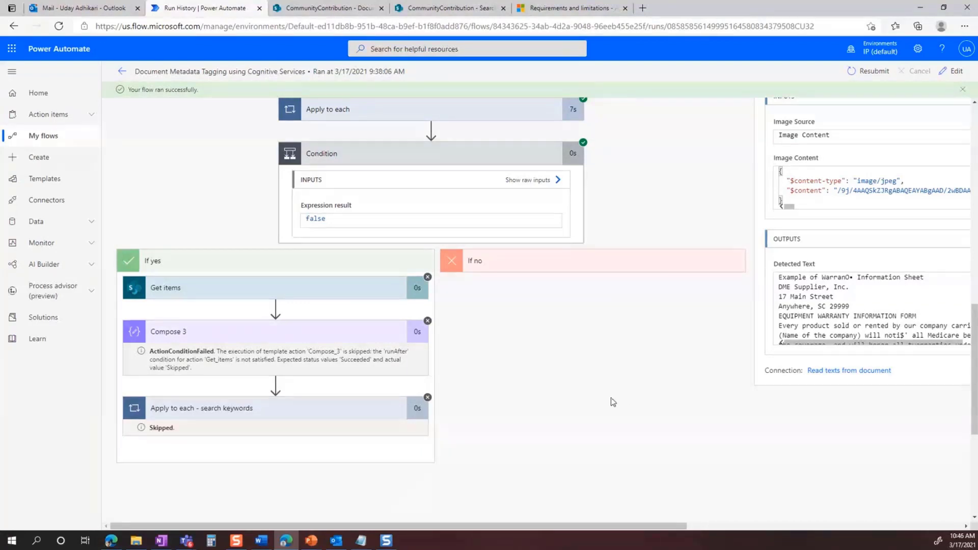
scroll(612, 402, up, 5)
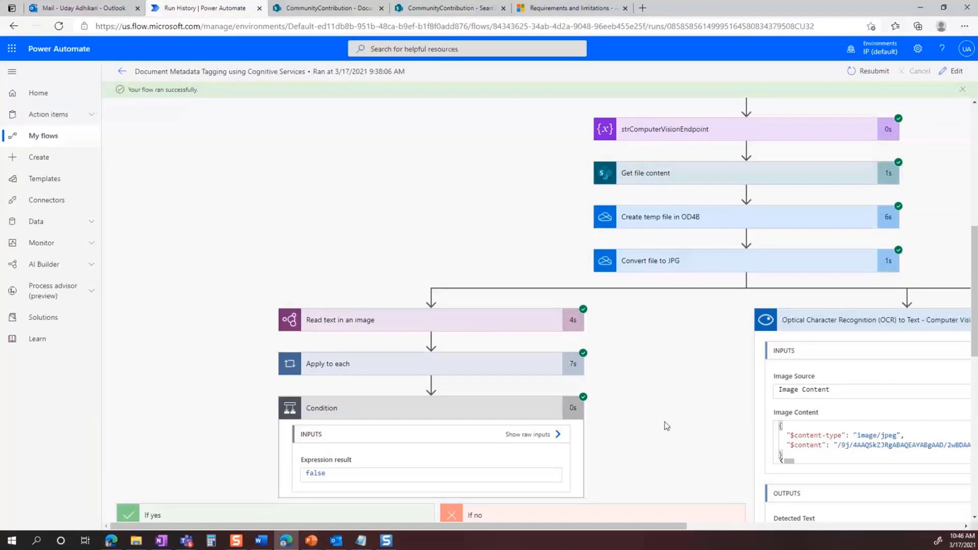
drag(601, 532, 874, 532)
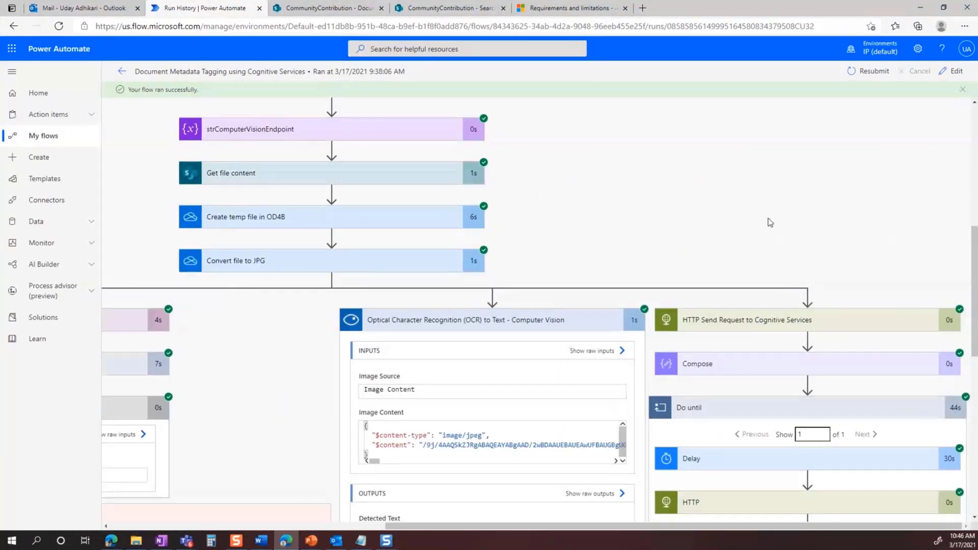
Expand the Do until loop's Delay step to show its 30 Second wait
click(715, 469)
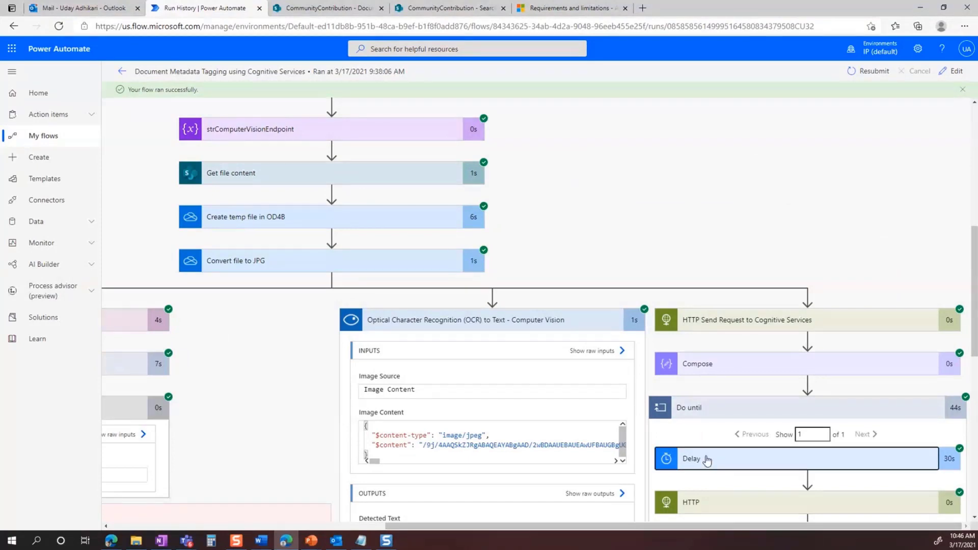
scroll(692, 356, down, 3)
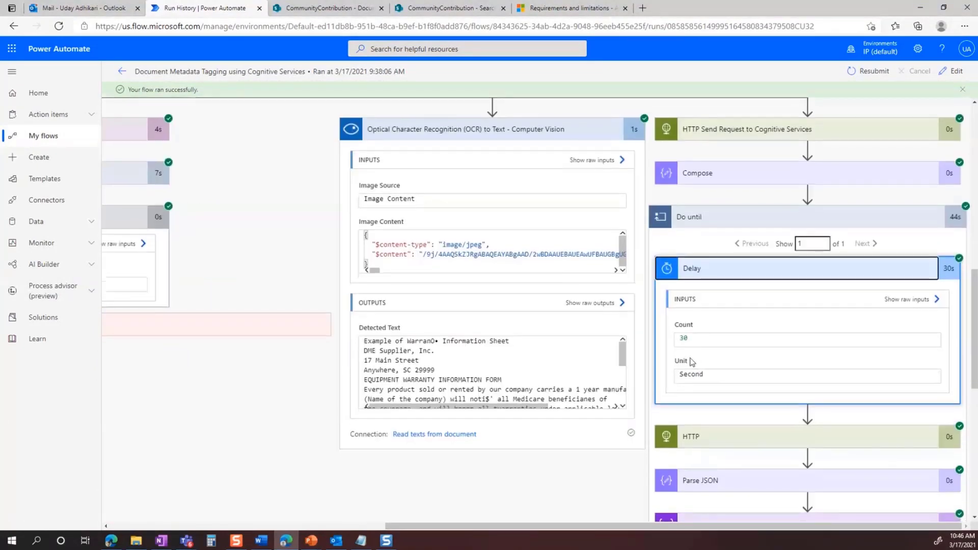